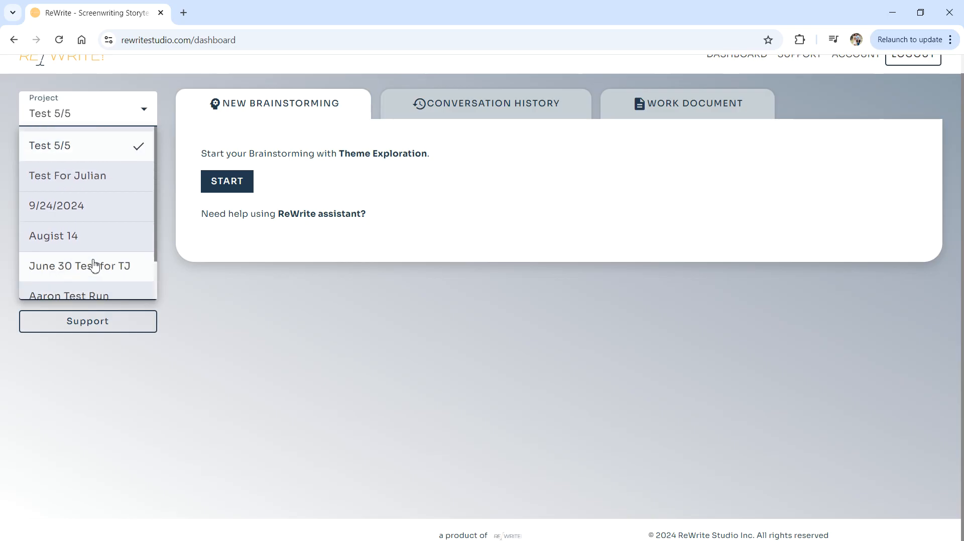
Create and save the project 'MY Amazing Vision' with the description '10/24- What this is'.
scroll(108, 160, "down", 2)
left_click(246, 354)
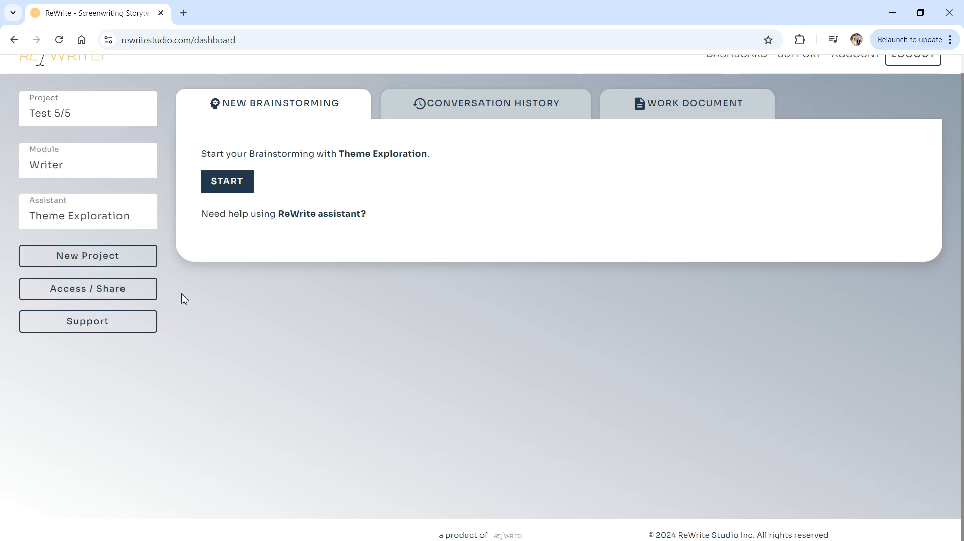
left_click(120, 259)
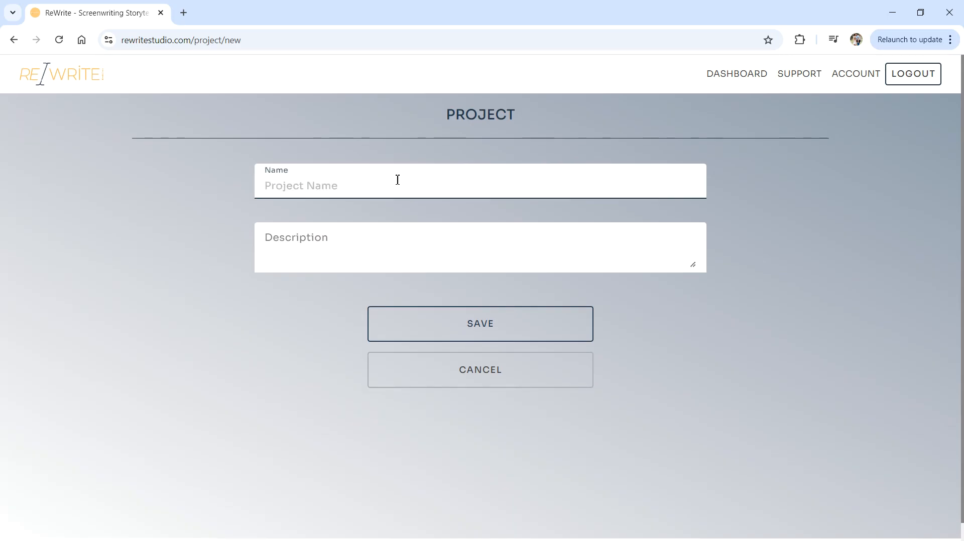
type("New")
key("BackSpace")
key("BackSpace")
key("BackSpace")
key("BackSpace")
key("BackSpace")
key("BackSpace")
type("MY")
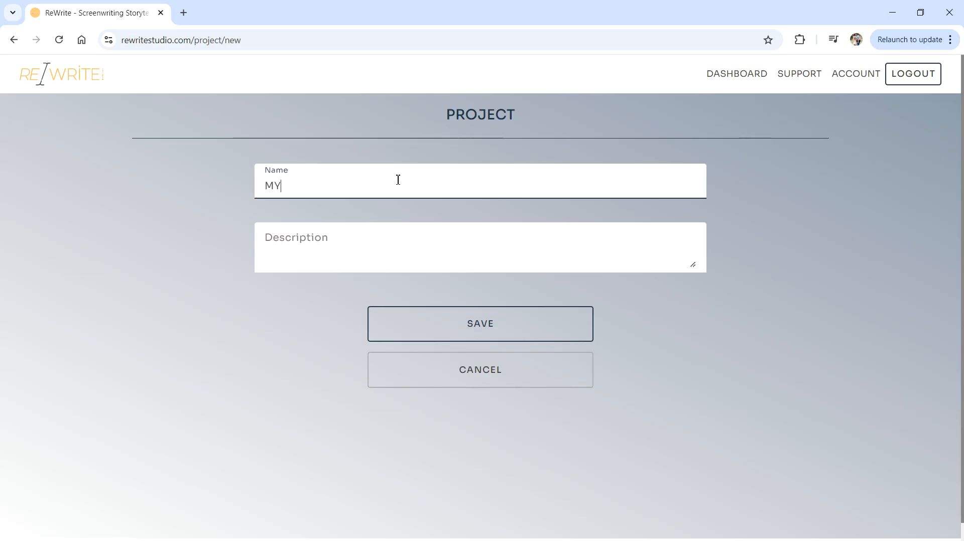
type(" Amazing Vision")
left_click(316, 249)
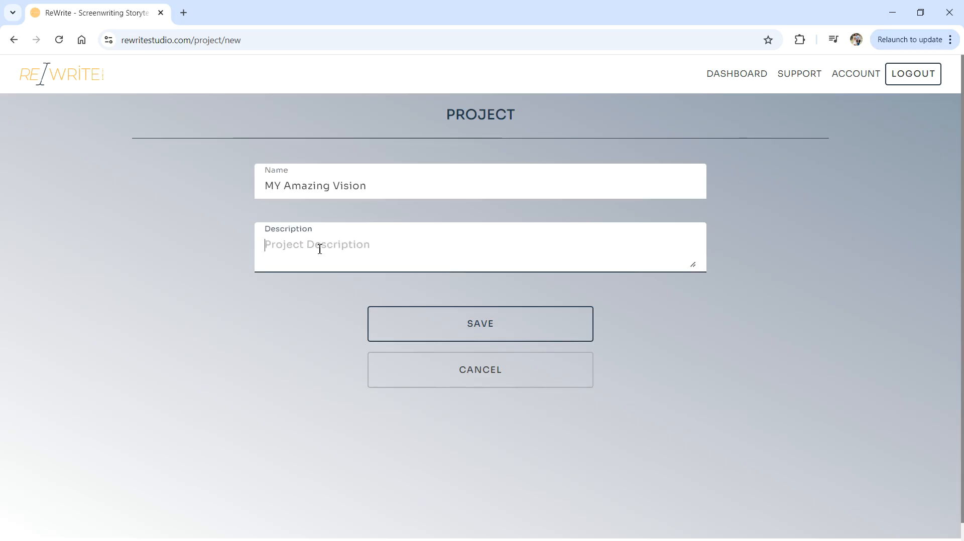
type("10/24-")
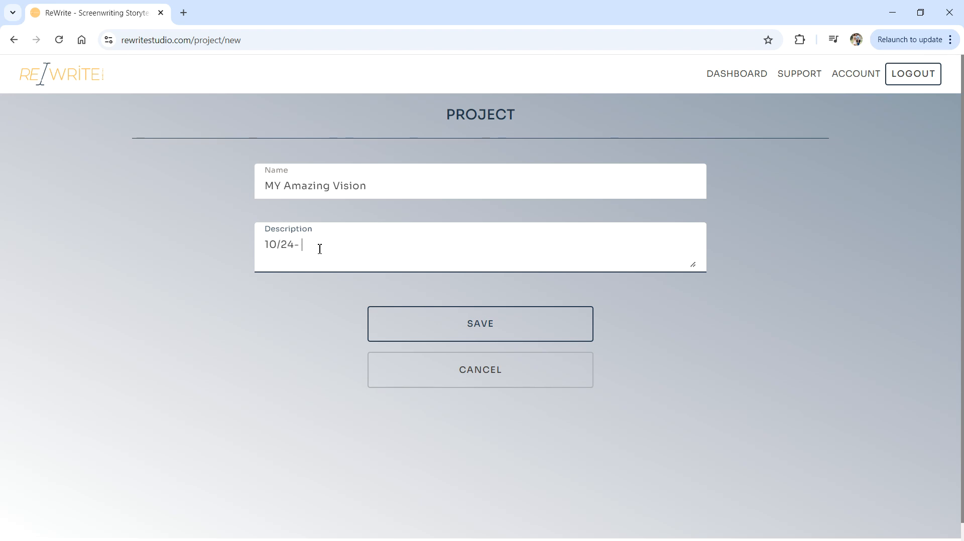
type("What this is about")
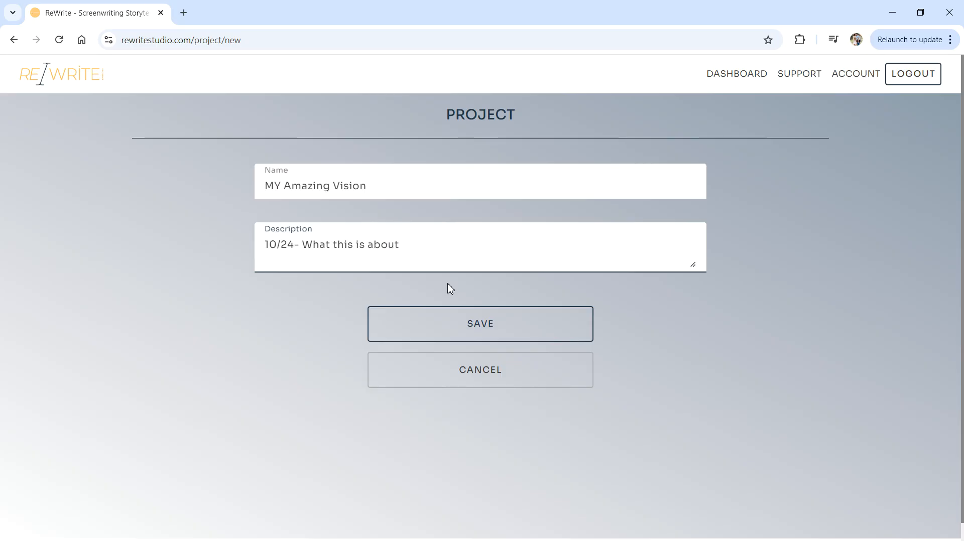
left_click(469, 318)
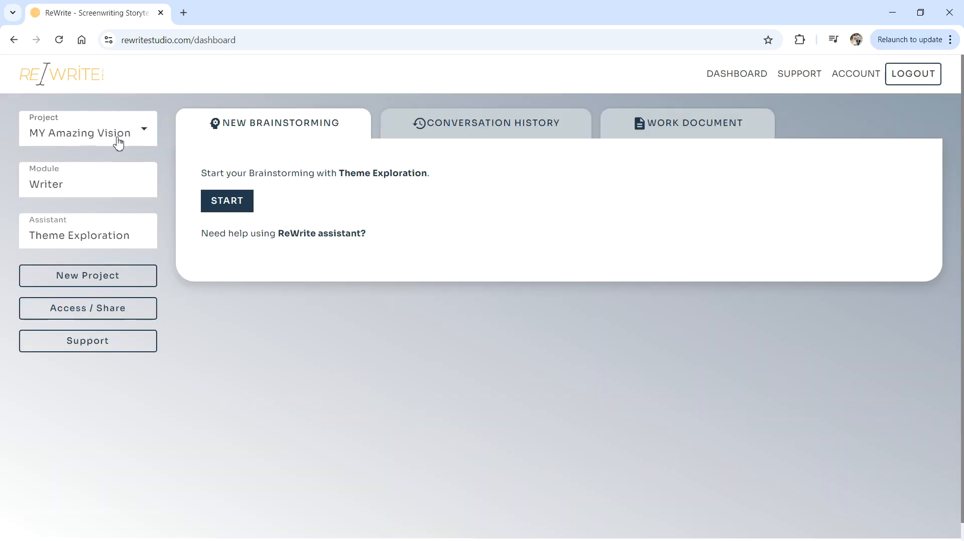
Keep MY Amazing Vision as the project and Writer as the module.
left_click(117, 142)
scroll(89, 225, "down", 2)
scroll(123, 247, "up", 2)
left_click(92, 139)
left_click(58, 189)
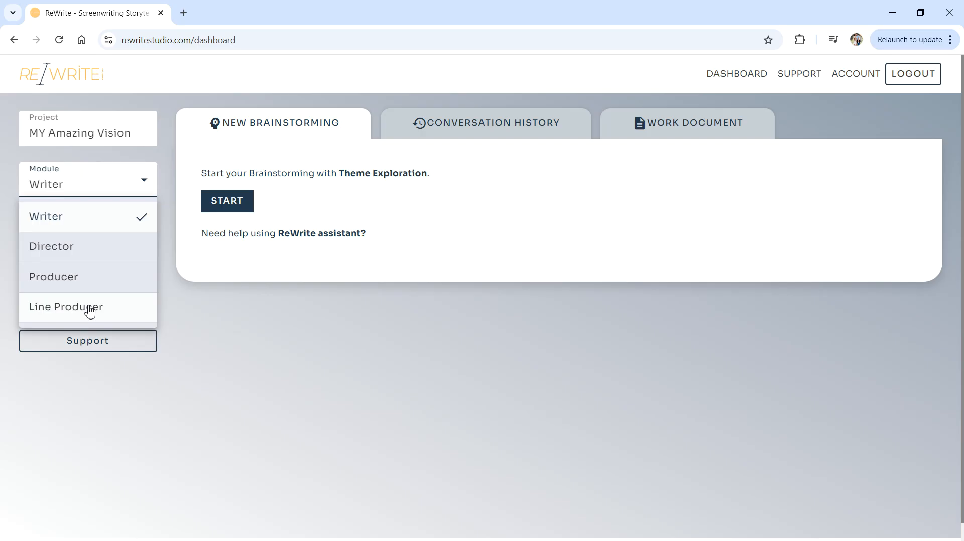
left_click(117, 226)
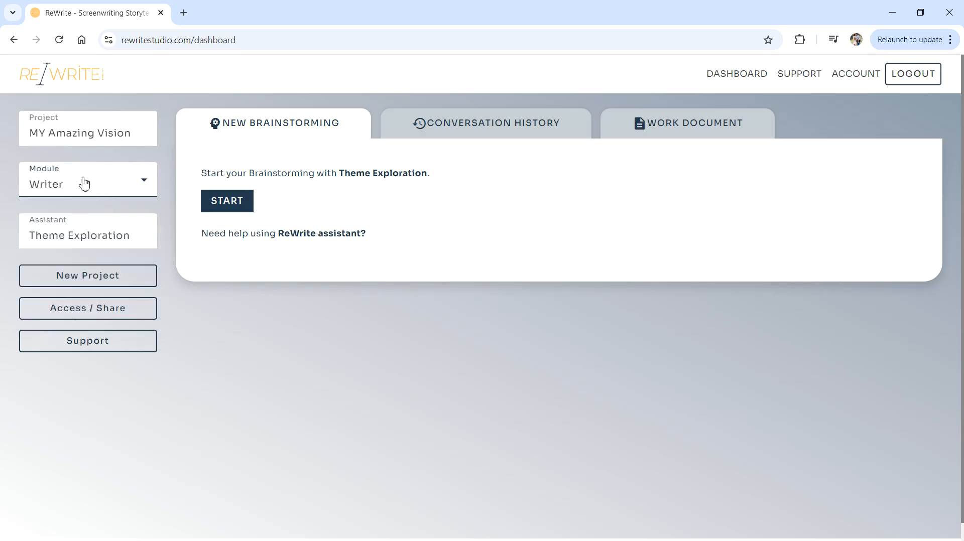
left_click(116, 185)
left_click(119, 187)
Keep Theme Exploration as the assistant and view its empty conversation history.
left_click(108, 239)
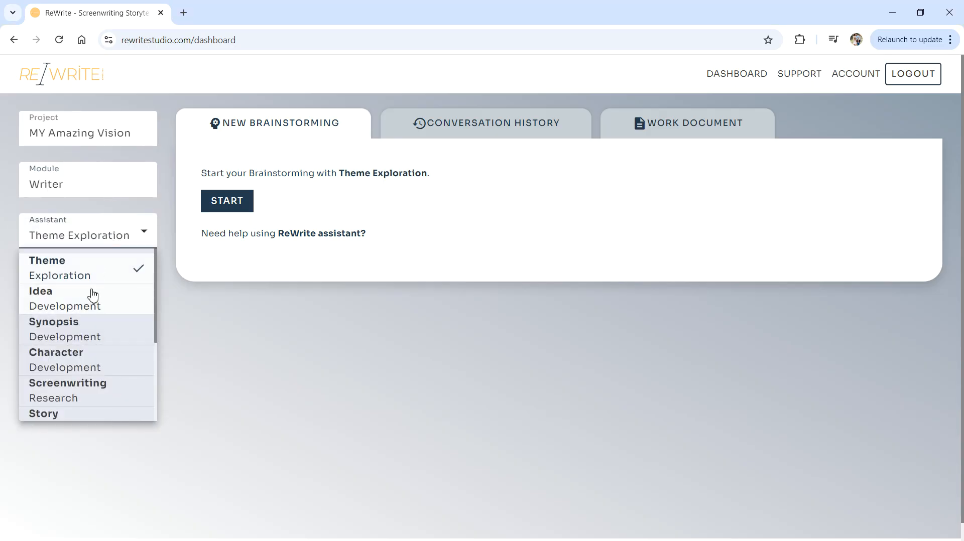
scroll(90, 295, "down", 2)
scroll(102, 390, "up", 2)
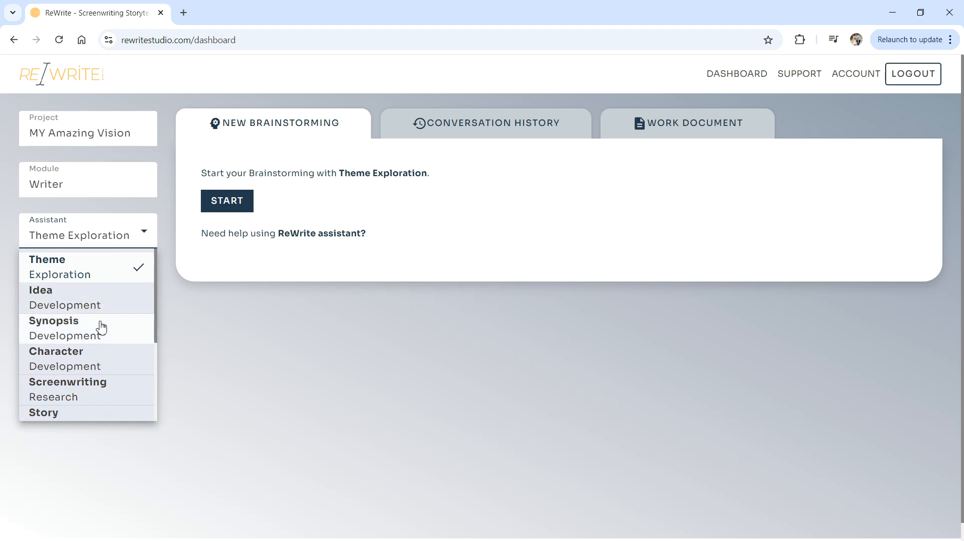
scroll(101, 329, "down", 3)
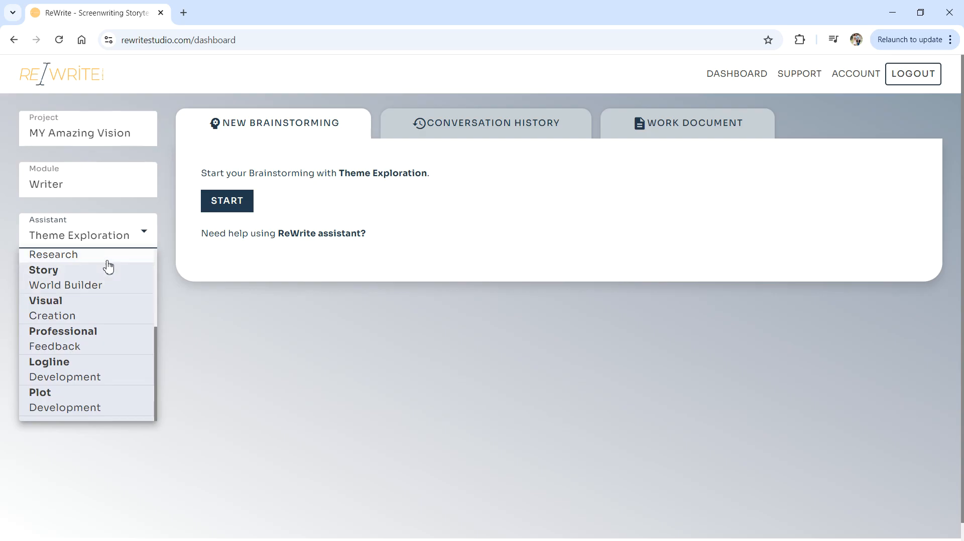
left_click(392, 176)
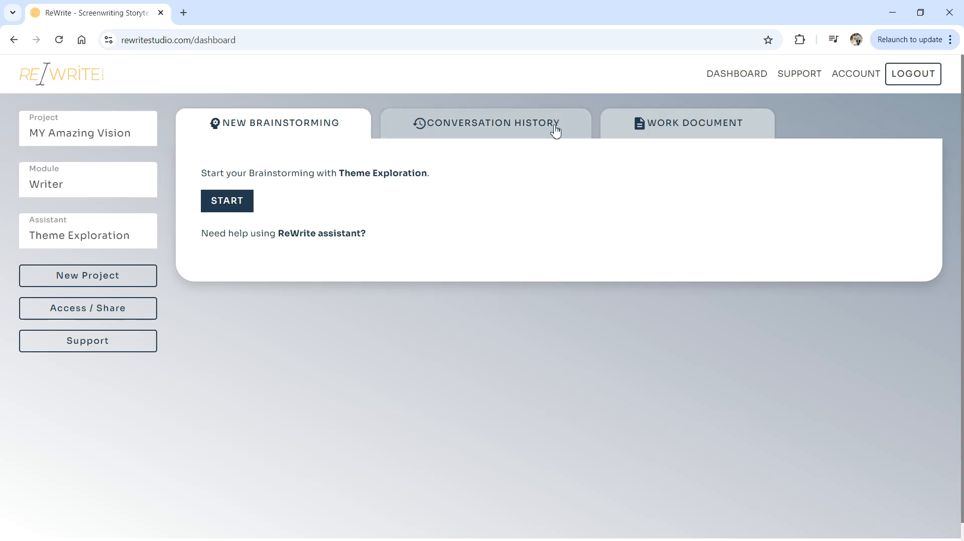
left_click(497, 123)
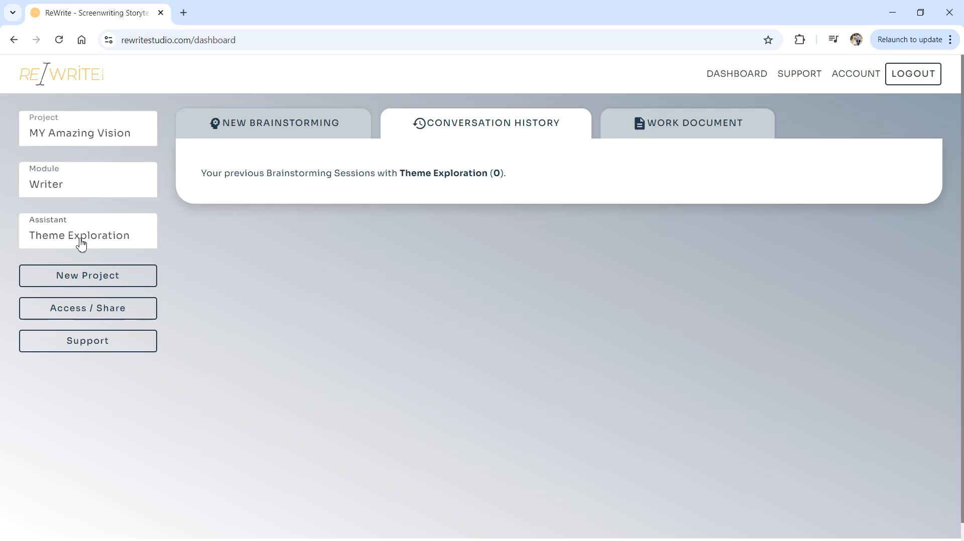
left_click(92, 137)
Switch to the Test 5/5 project and resume an earlier Theme Exploration session.
left_click(71, 195)
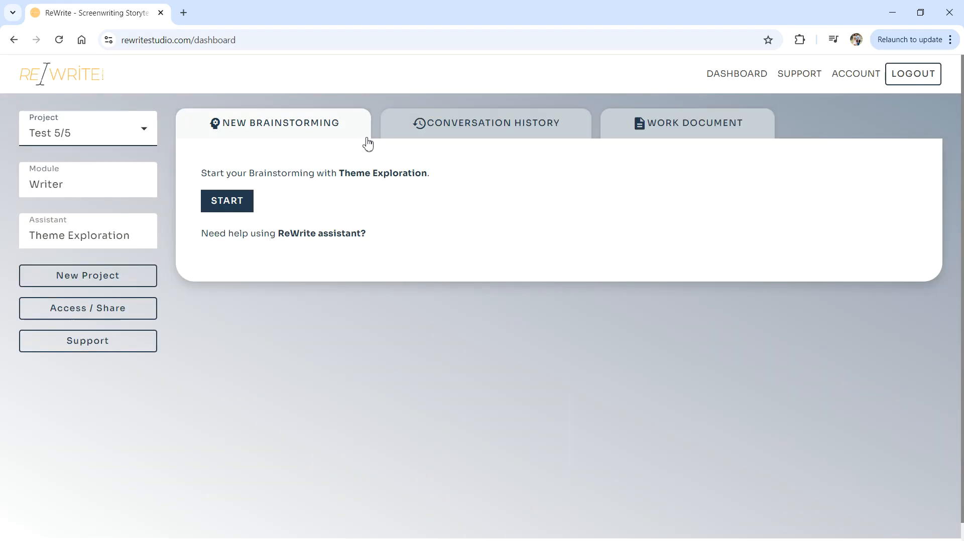
left_click(508, 123)
scroll(278, 316, "down", 5)
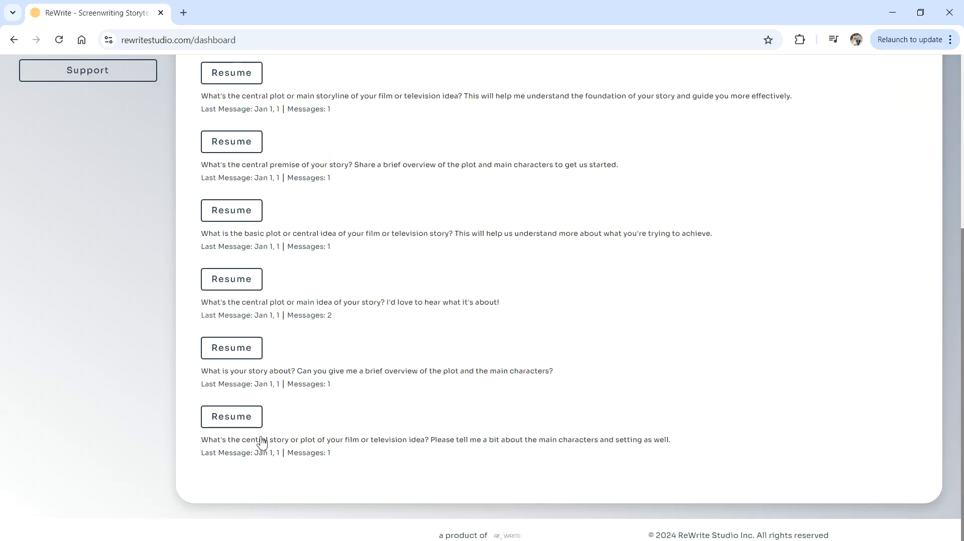
scroll(261, 446, "up", 5)
left_click(230, 214)
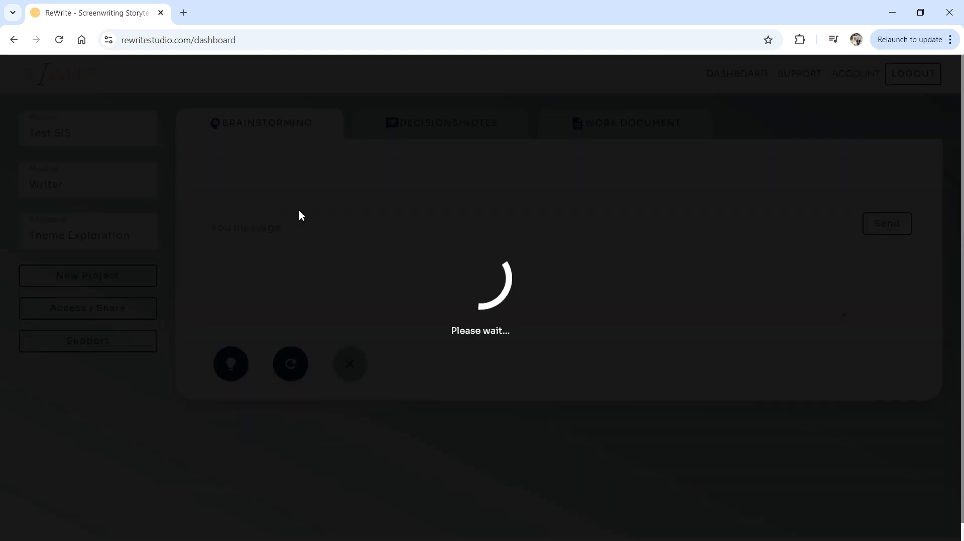
scroll(293, 306, "down", 1)
scroll(352, 251, "up", 1)
Review the saved concept and ending notes, selecting up through Climax, then view the empty Work Document.
left_click(444, 132)
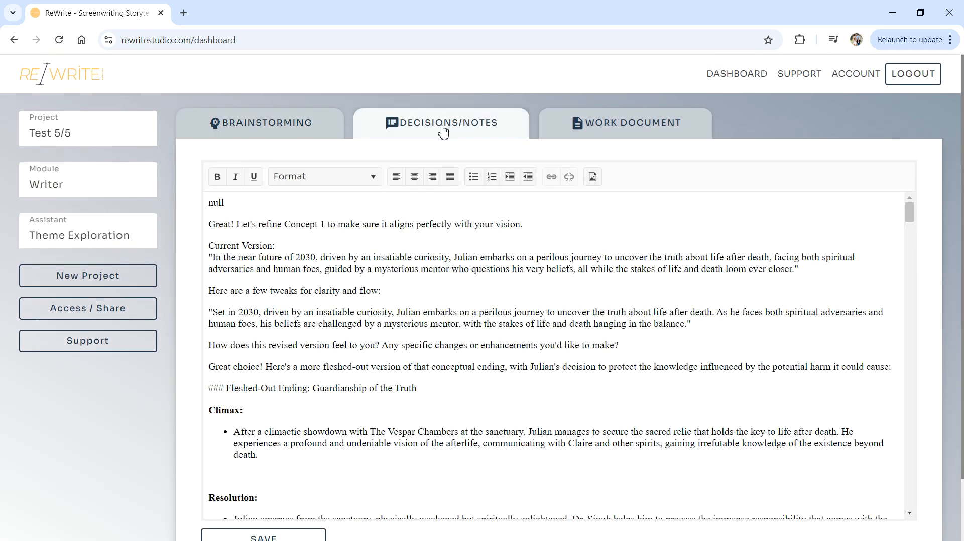
left_click(237, 129)
left_click(472, 137)
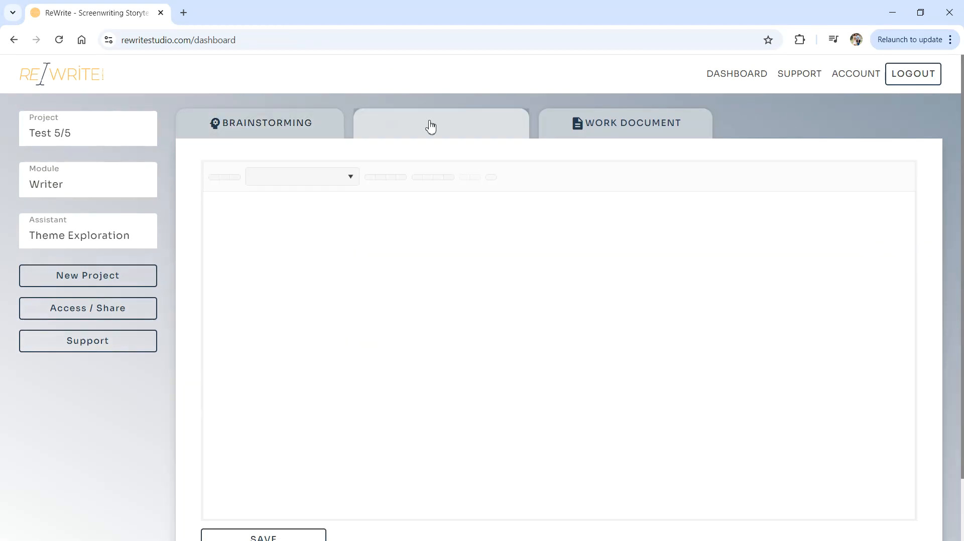
left_click(588, 126)
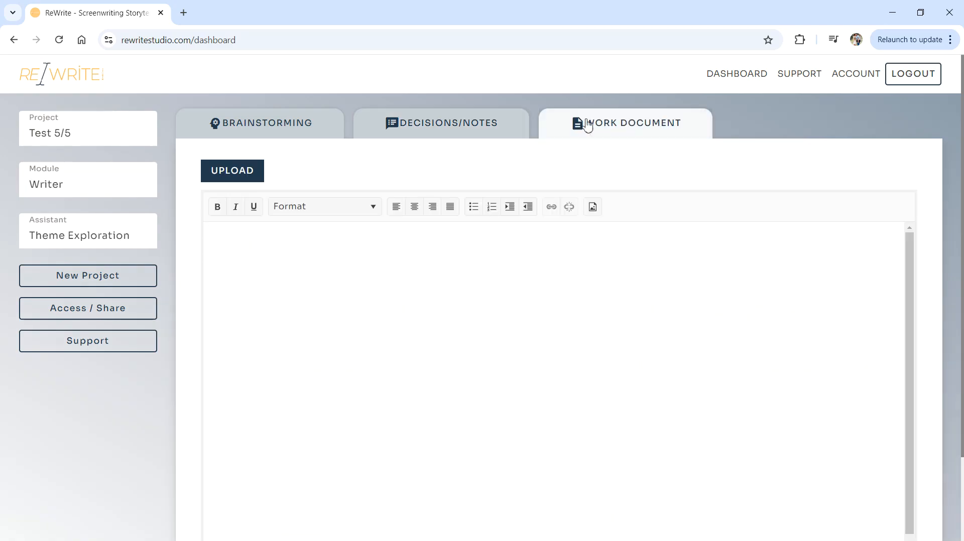
left_click(444, 128)
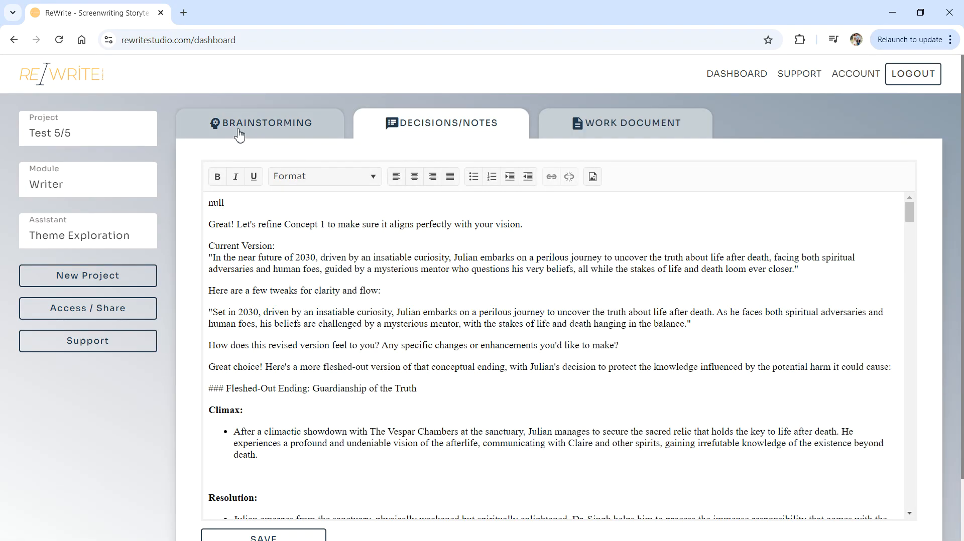
left_click_drag(492, 451, 225, 202)
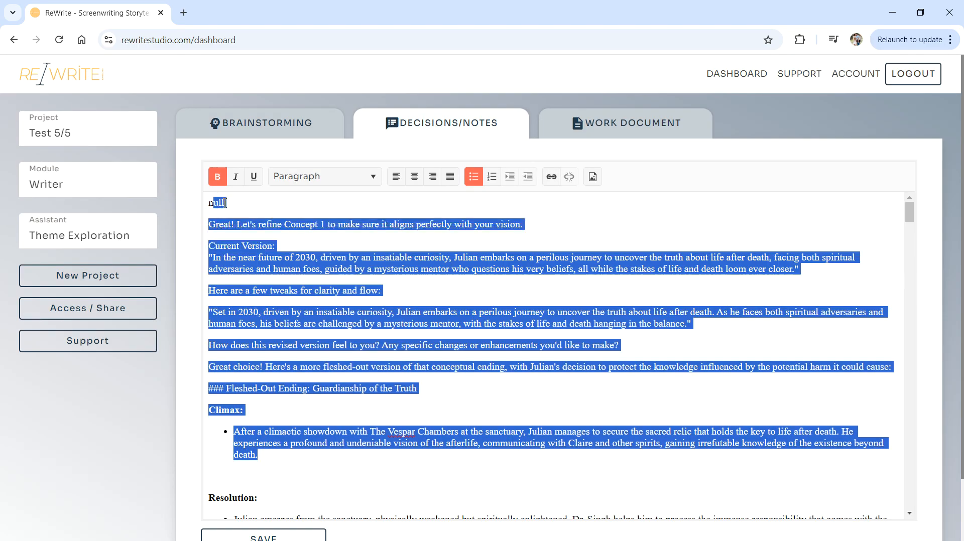
left_click(404, 128)
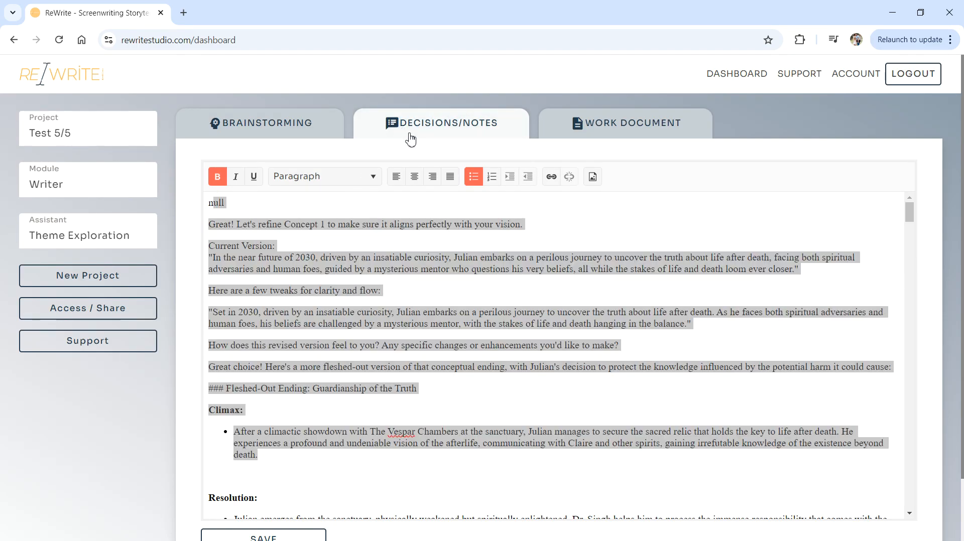
left_click(574, 134)
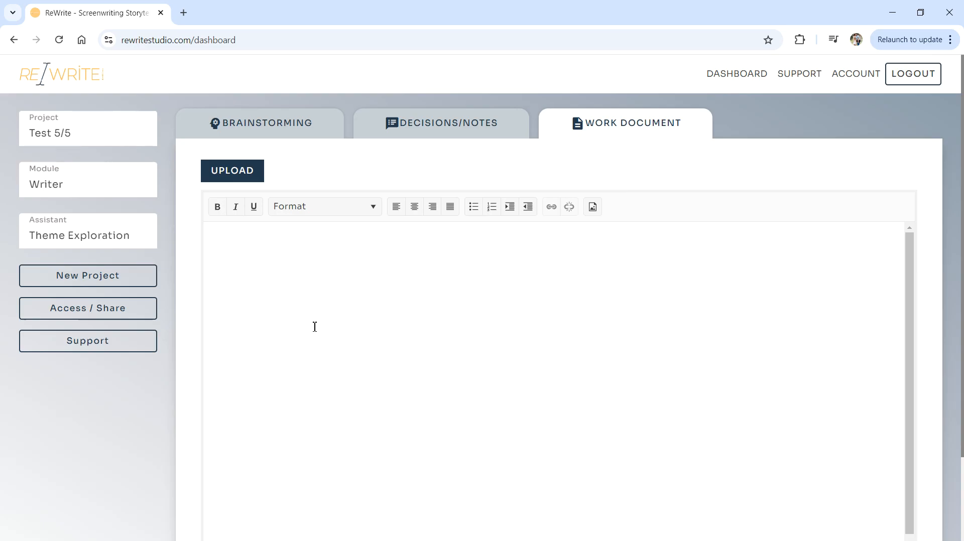
Type Theme, Outline and Act I headings with filler text, then head to Support to trigger the save prompt.
type("Theme: lkfndsklfansd;kjnalskdfnj sljdfkS;FND")
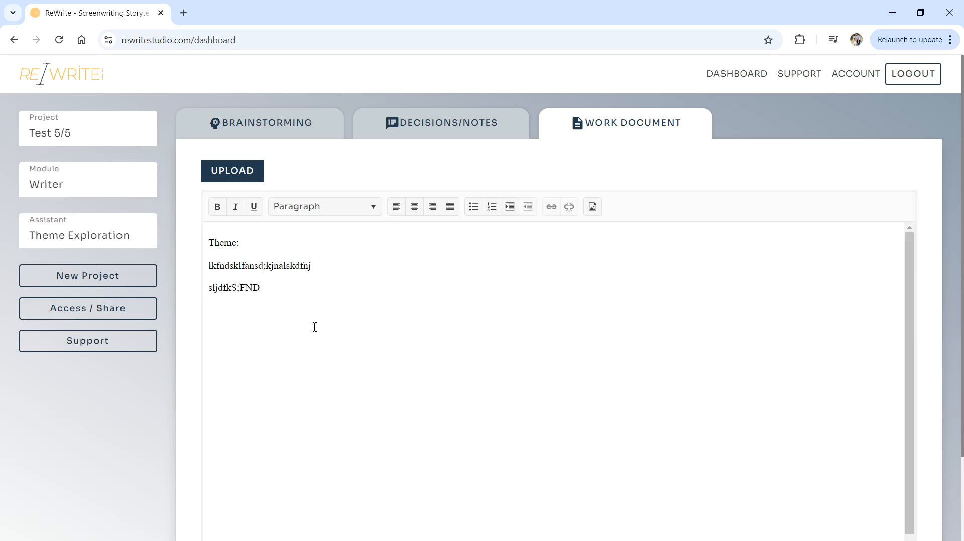
type("skldfj  Outline:")
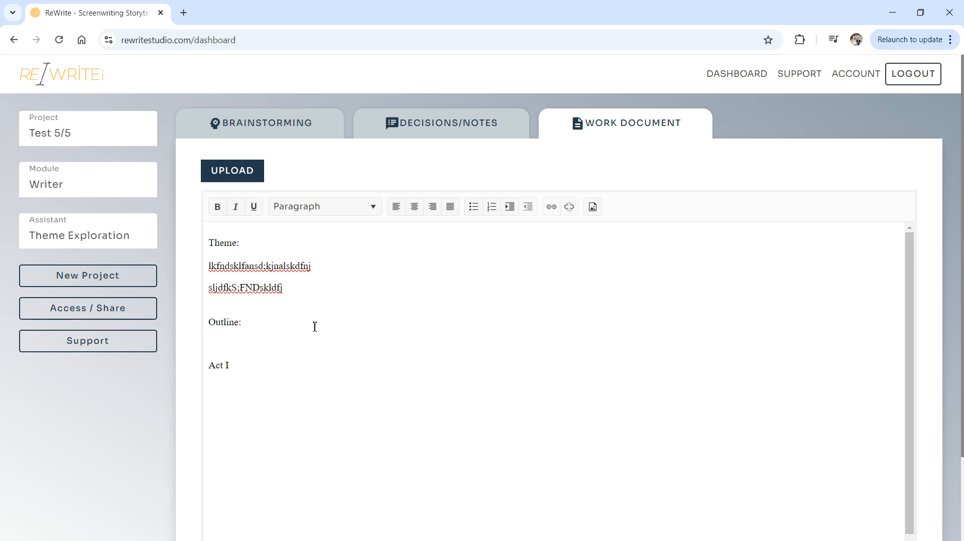
key("Return")
type("ldsknsldfnsdlkfngs")
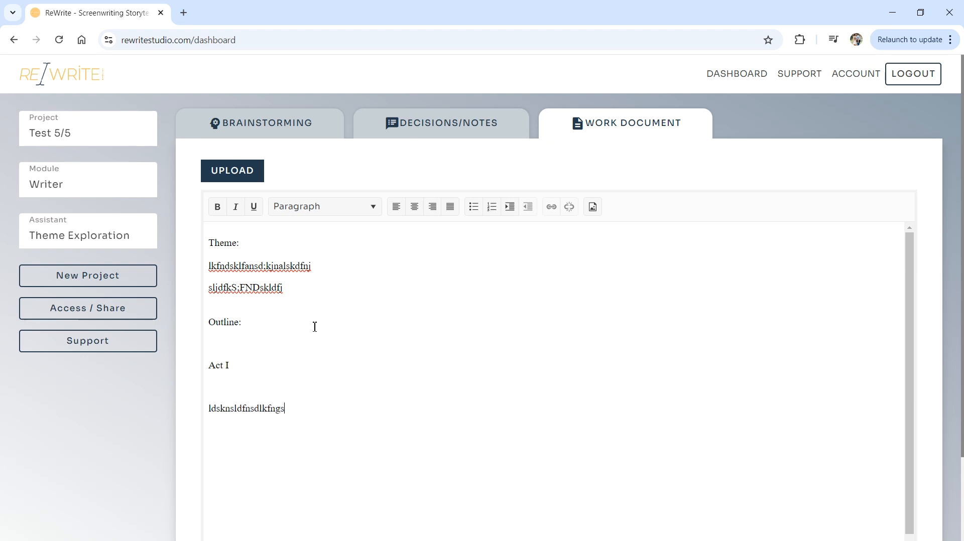
scroll(371, 307, "down", 1)
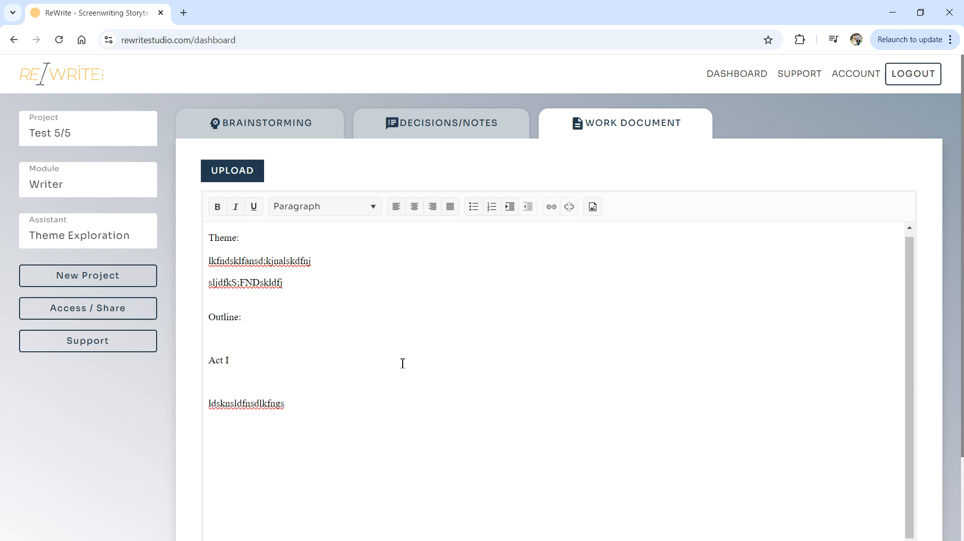
scroll(472, 305, "down", 2)
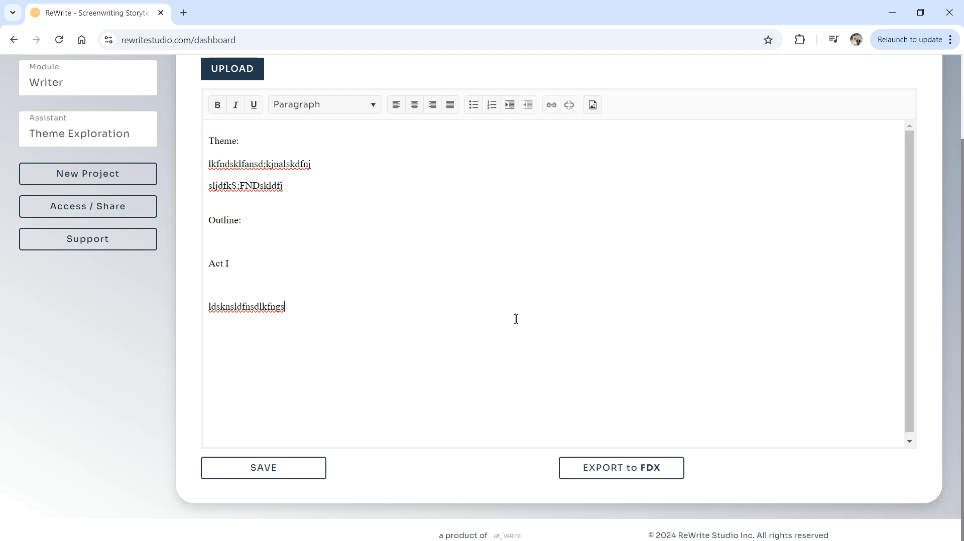
scroll(424, 315, "up", 2)
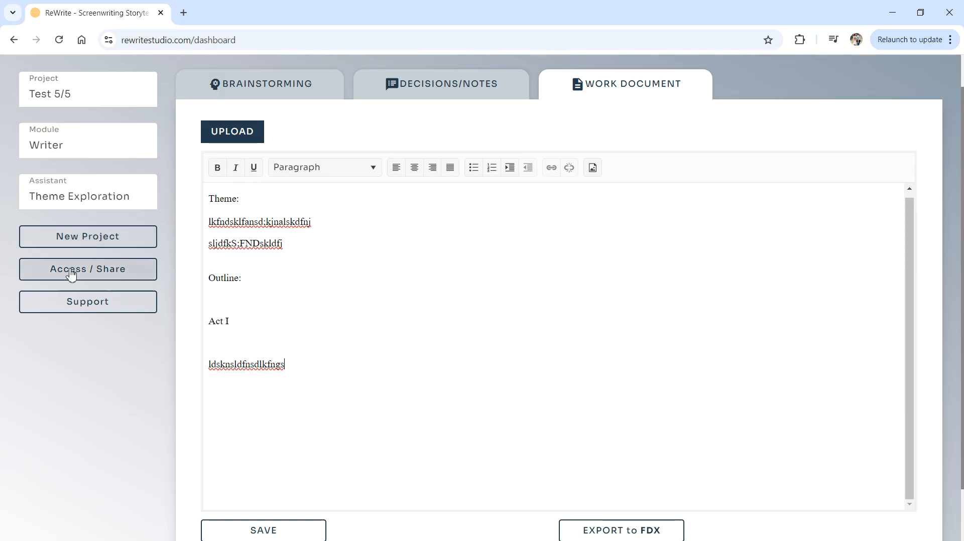
left_click(72, 304)
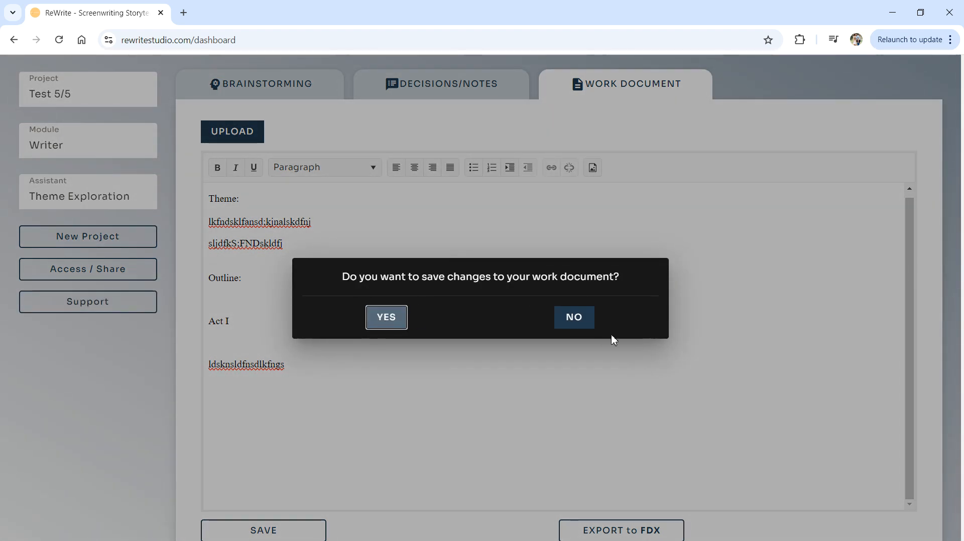
Decline saving the work document, check Support's severity levels without picking one, and return to the dashboard.
left_click(569, 326)
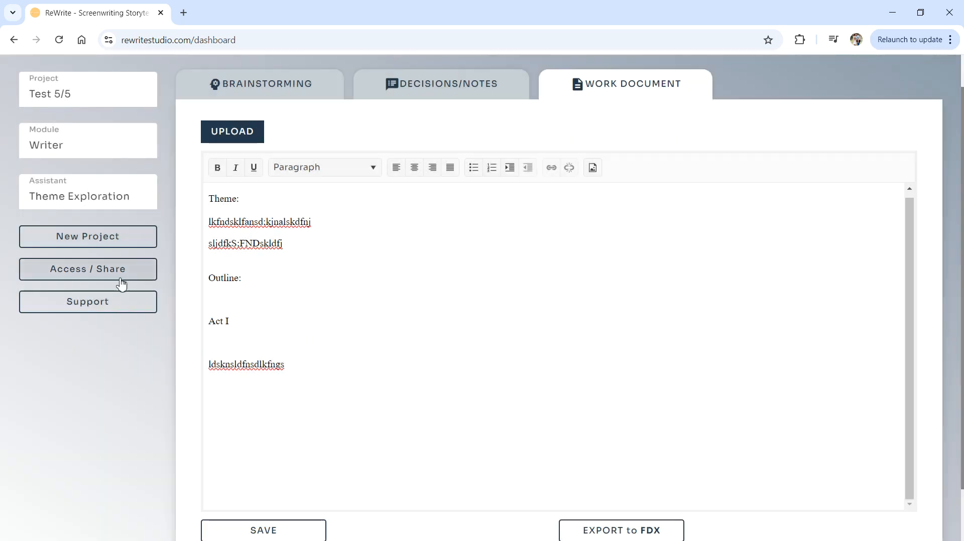
left_click(115, 304)
left_click(409, 197)
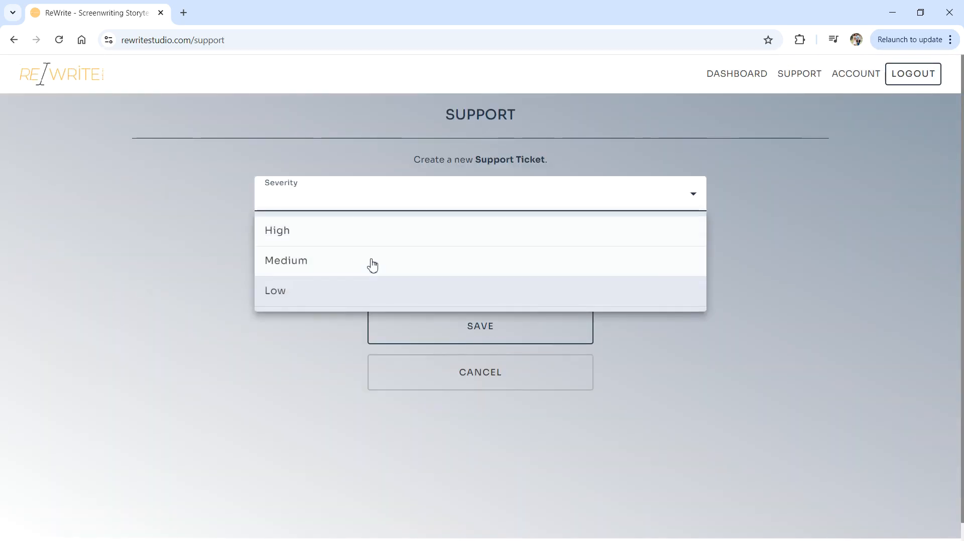
left_click(146, 260)
left_click(14, 39)
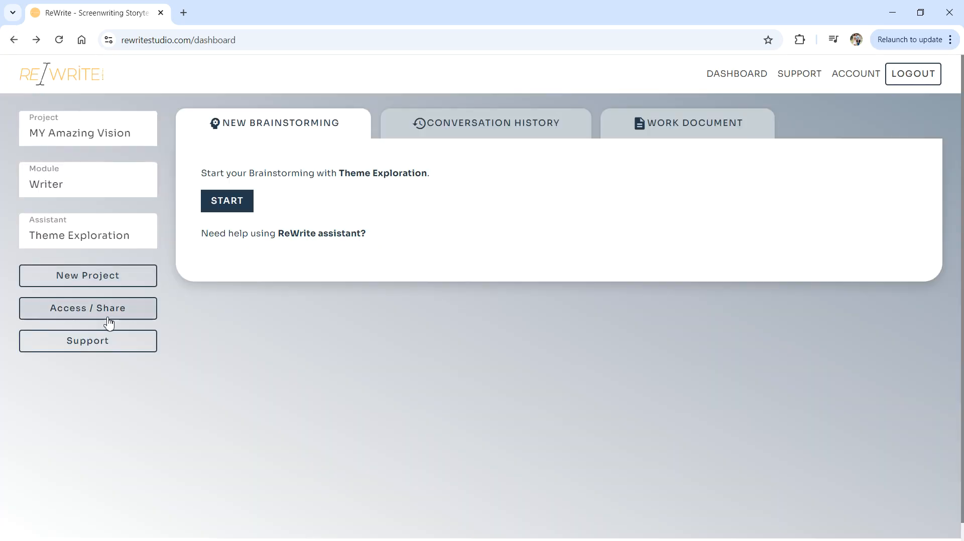
Add a collaborator's e-mail to MY Amazing Vision's sharing list, save, and keep that project selected.
left_click(79, 313)
left_click(382, 241)
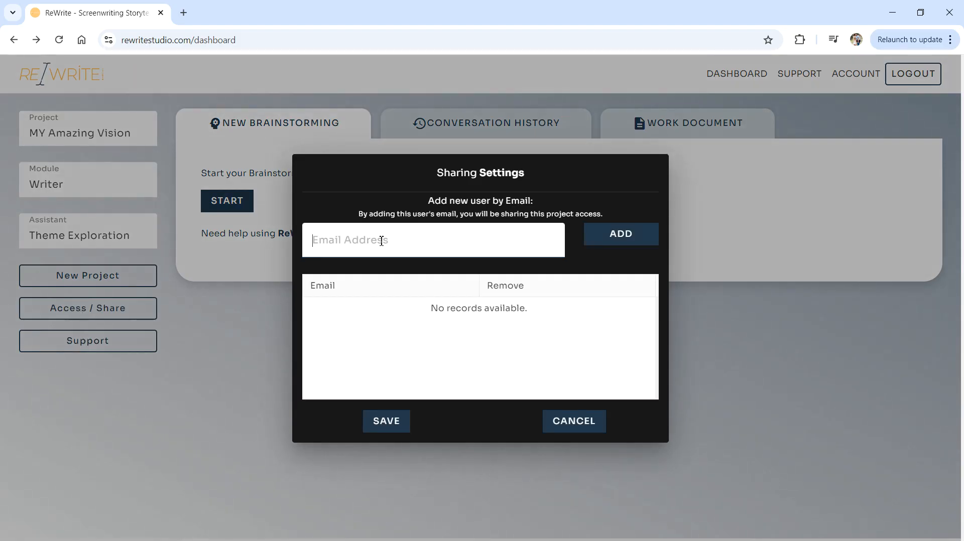
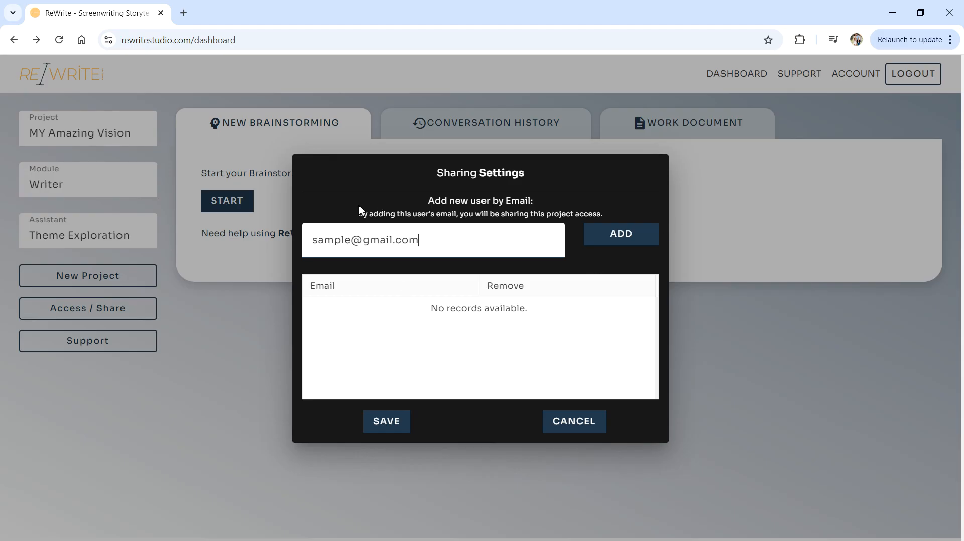
left_click_drag(532, 214, 603, 215)
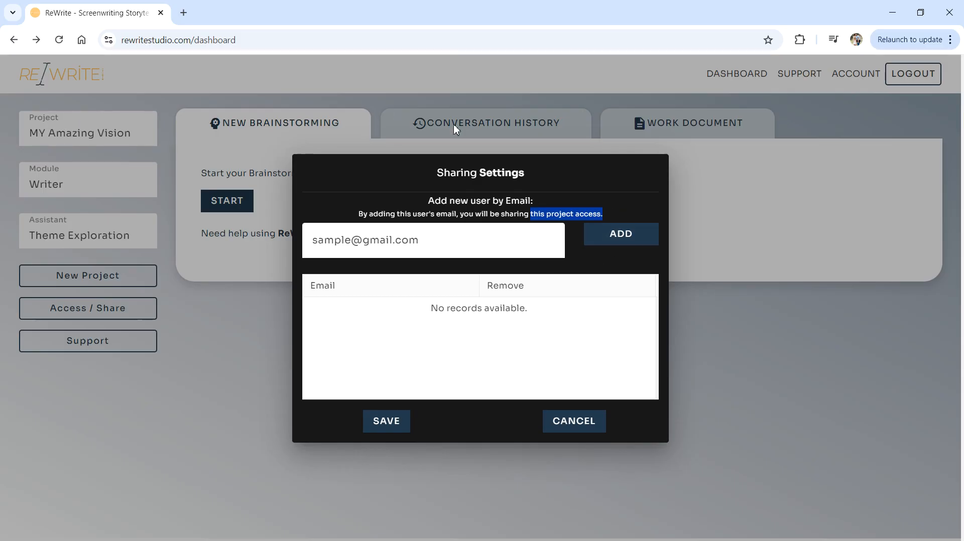
left_click(626, 232)
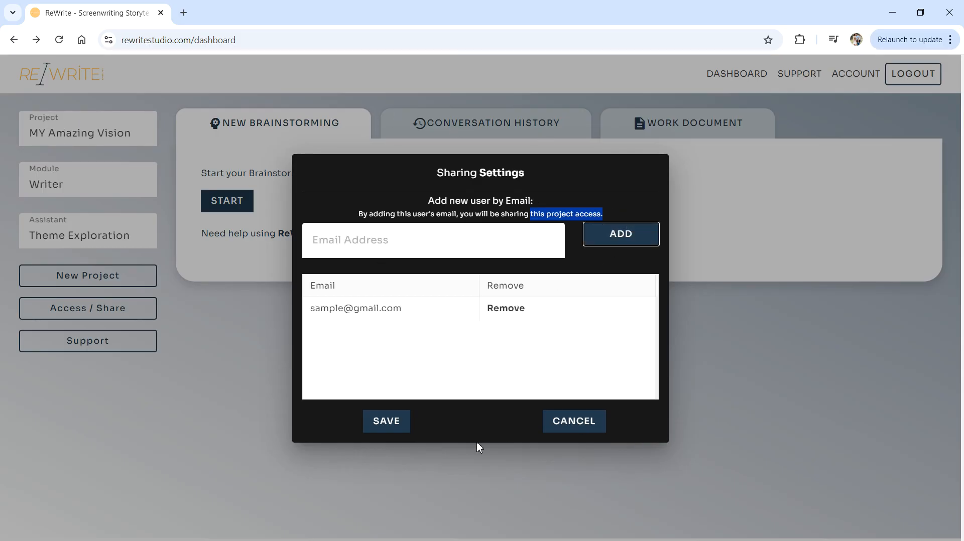
left_click(394, 422)
left_click(79, 147)
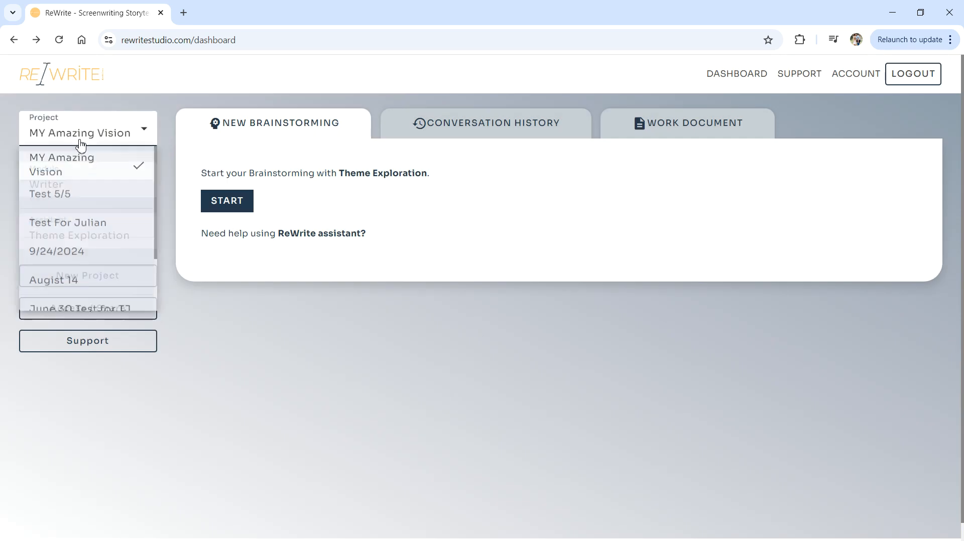
left_click(100, 139)
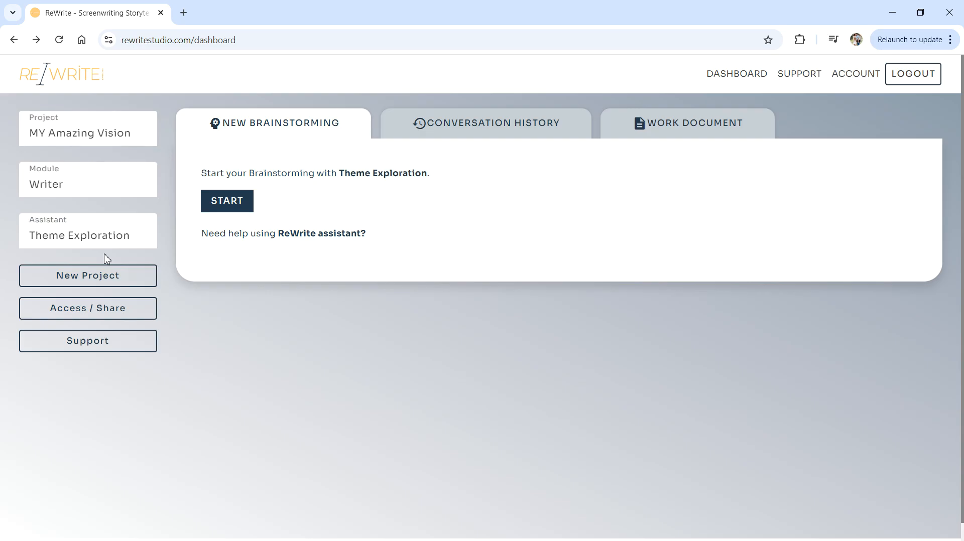
Start a Theme Exploration chat and send the premise: a dog learns to surf to win a contest saving their farm.
left_click(240, 208)
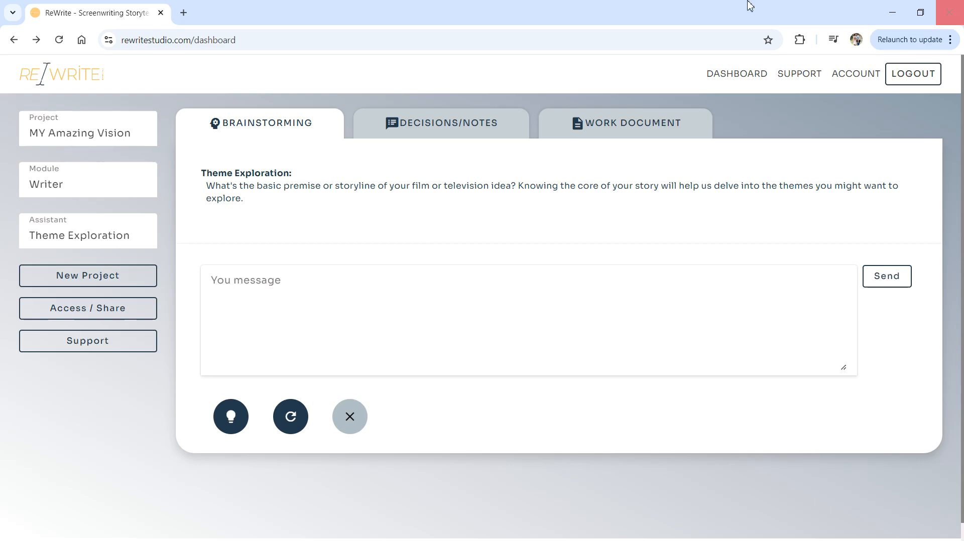
left_click_drag(224, 189, 431, 191)
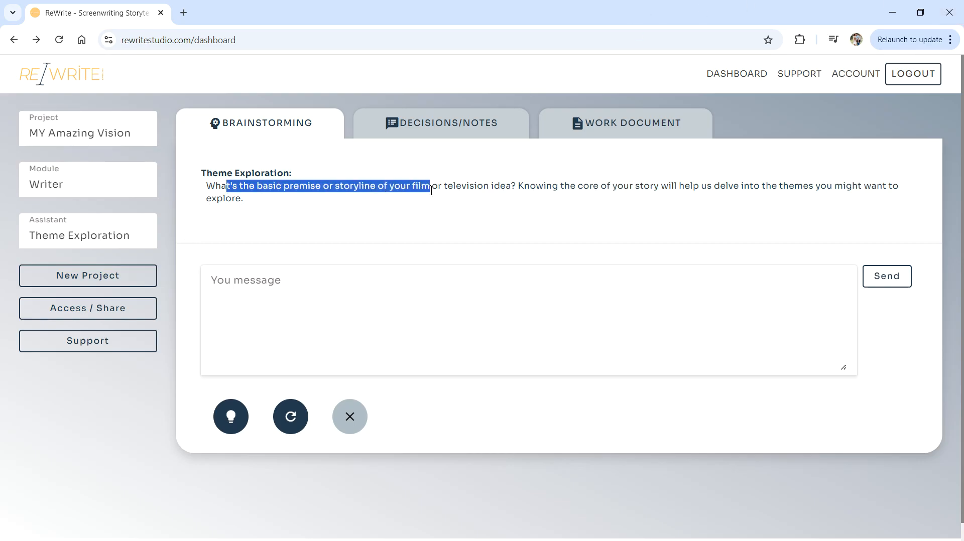
left_click(431, 191)
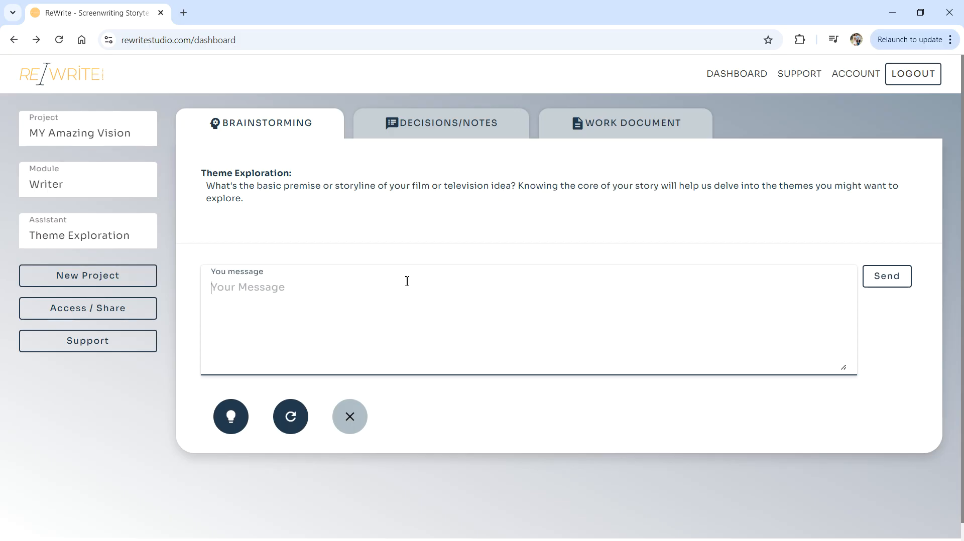
type("a dog learns to surf then enters a conte")
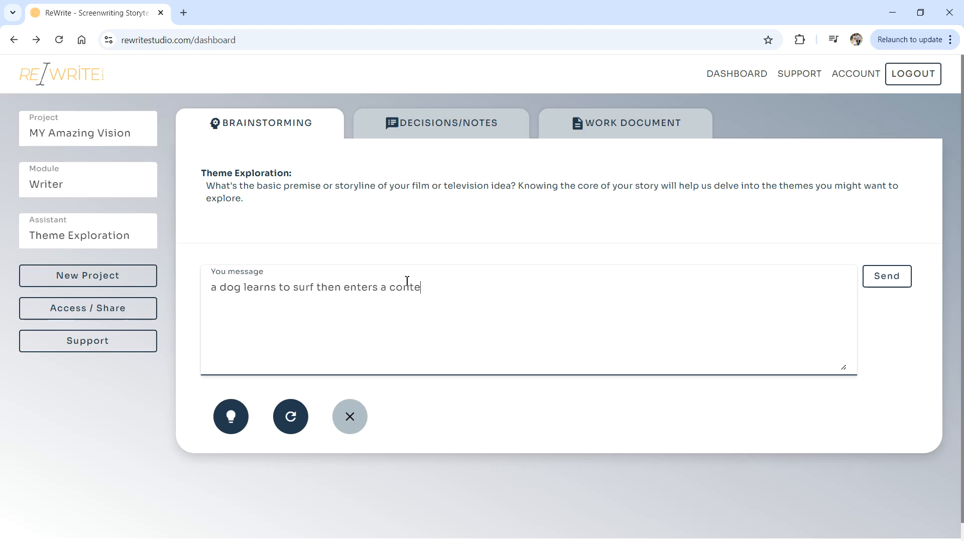
type("st to save their farm")
left_click(889, 279)
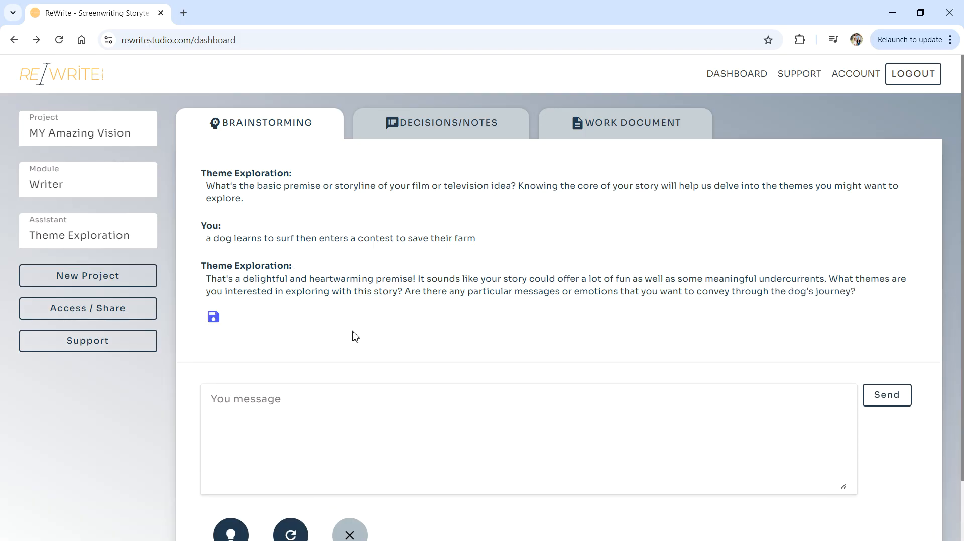
Save the assistant's theme reply into Decisions/Notes and confirm it there.
scroll(349, 329, "down", 2)
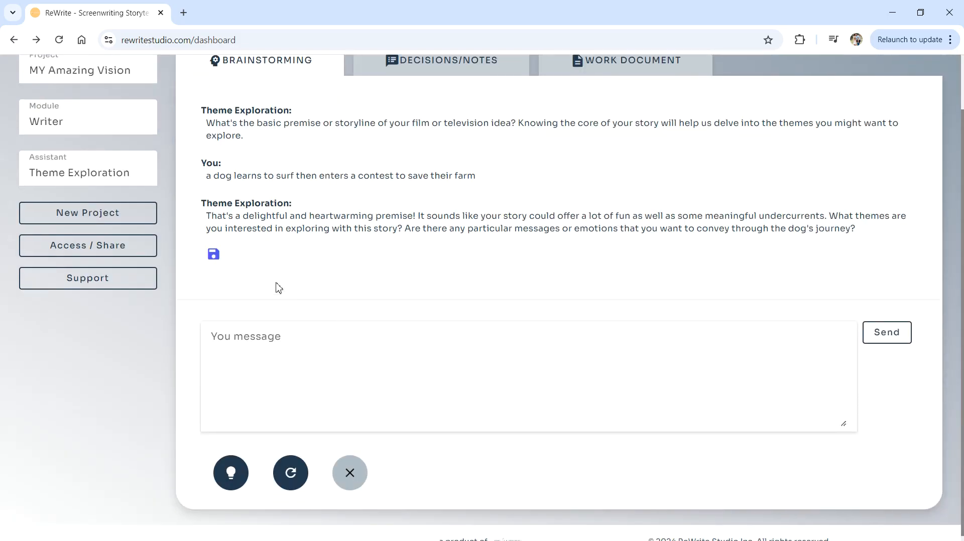
left_click(214, 255)
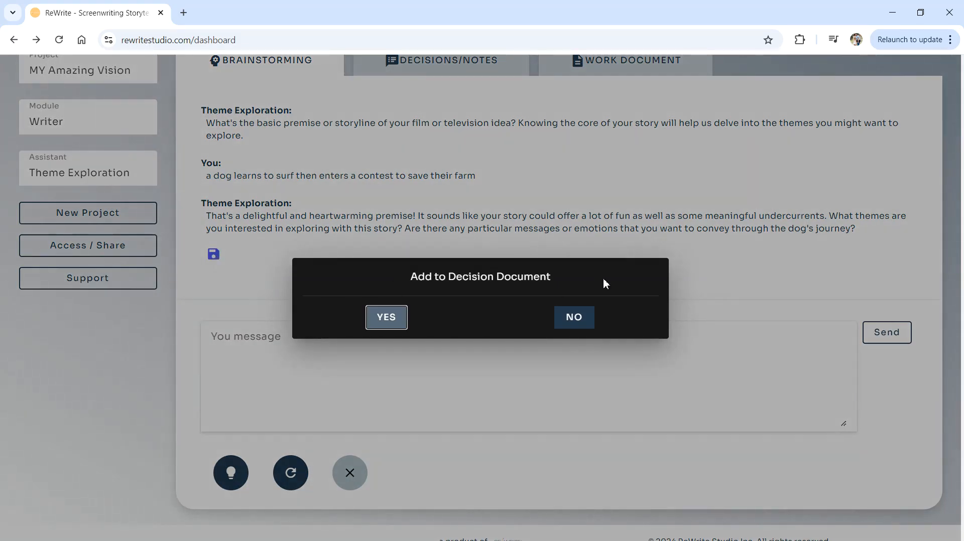
left_click_drag(579, 278, 387, 286)
left_click(387, 316)
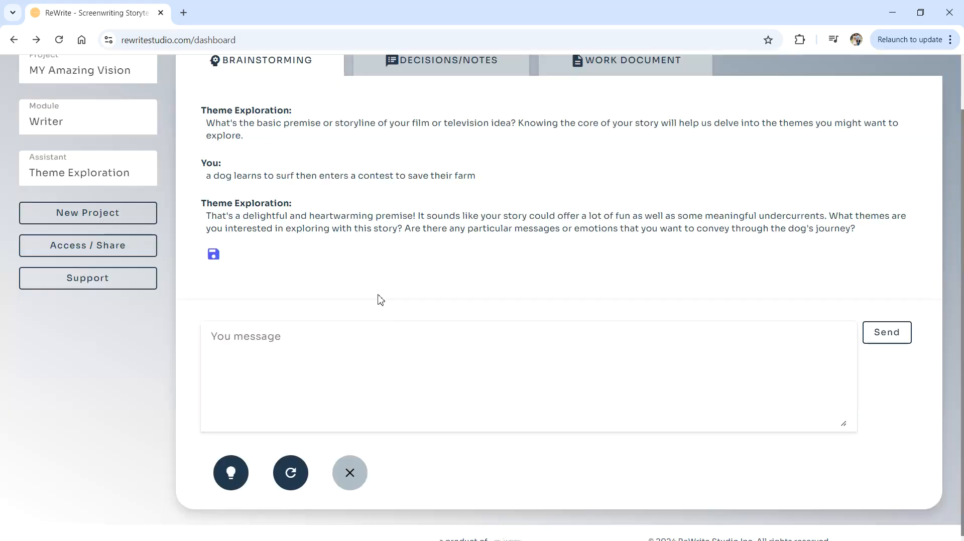
left_click(427, 71)
left_click_drag(689, 174, 221, 154)
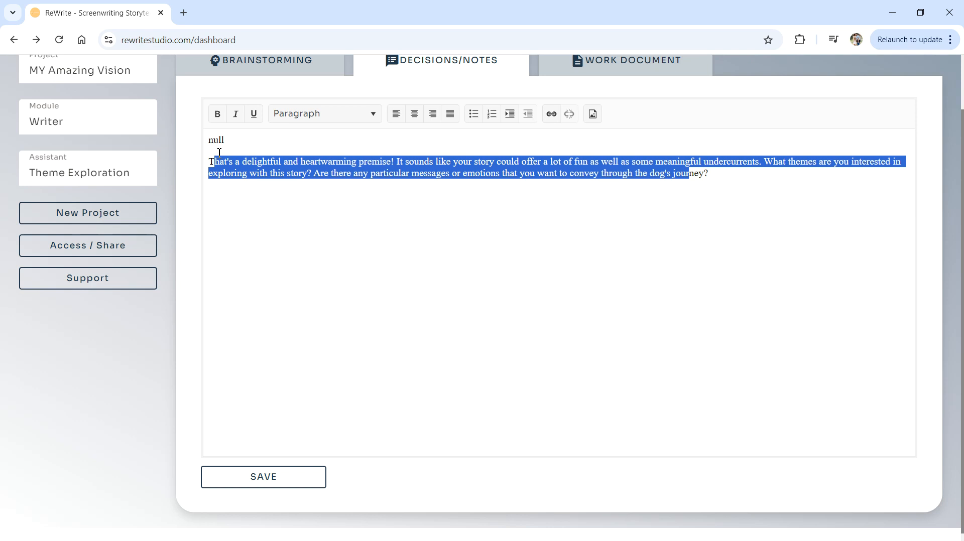
left_click(288, 67)
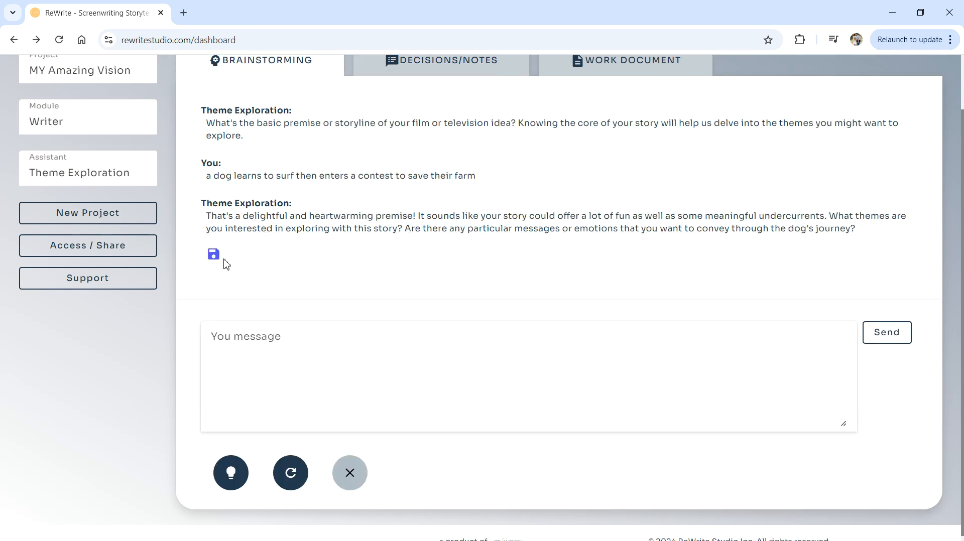
Copy most of the saved reply from Decisions/Notes into the Work Document and save it.
triple_click(196, 258)
left_click(453, 78)
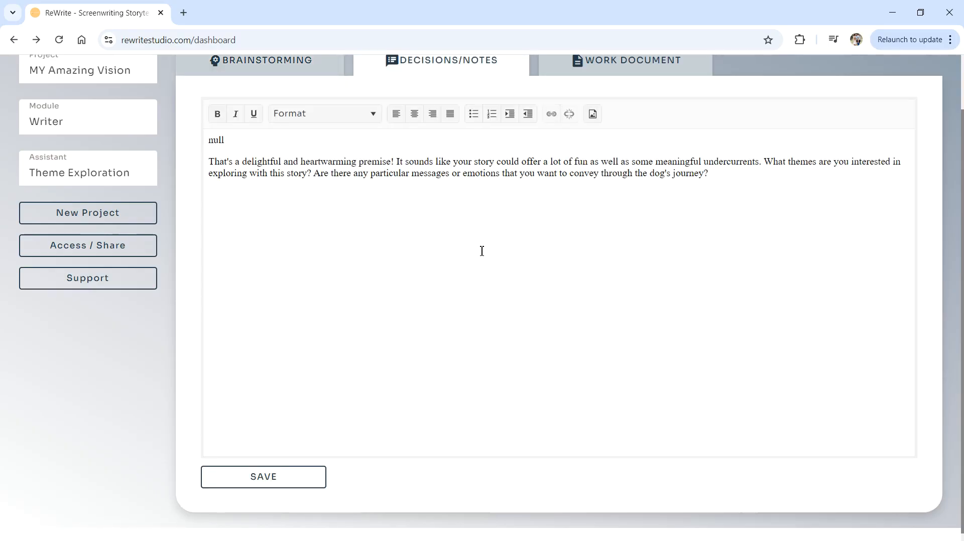
left_click_drag(483, 173, 247, 162)
right_click(444, 158)
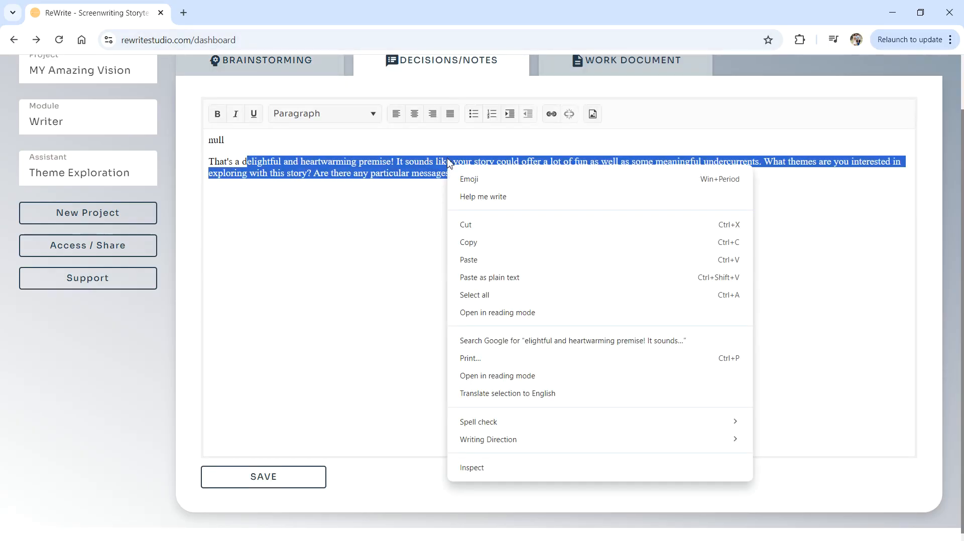
left_click(497, 242)
left_click(570, 68)
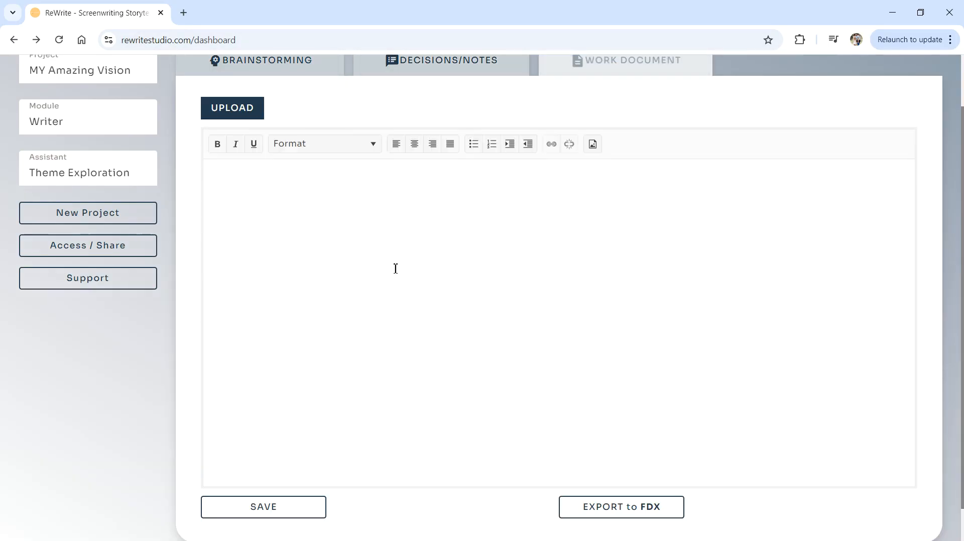
right_click(371, 215)
left_click(401, 354)
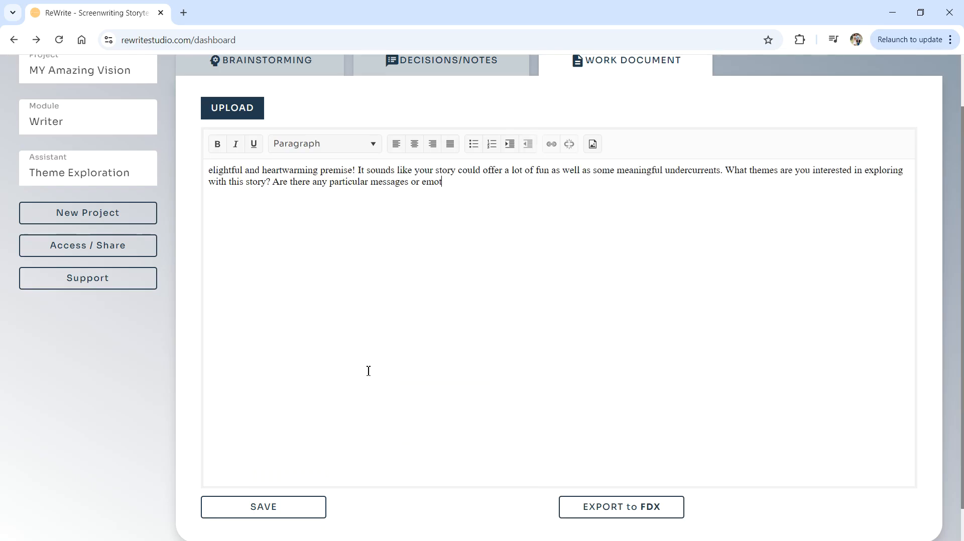
left_click(274, 502)
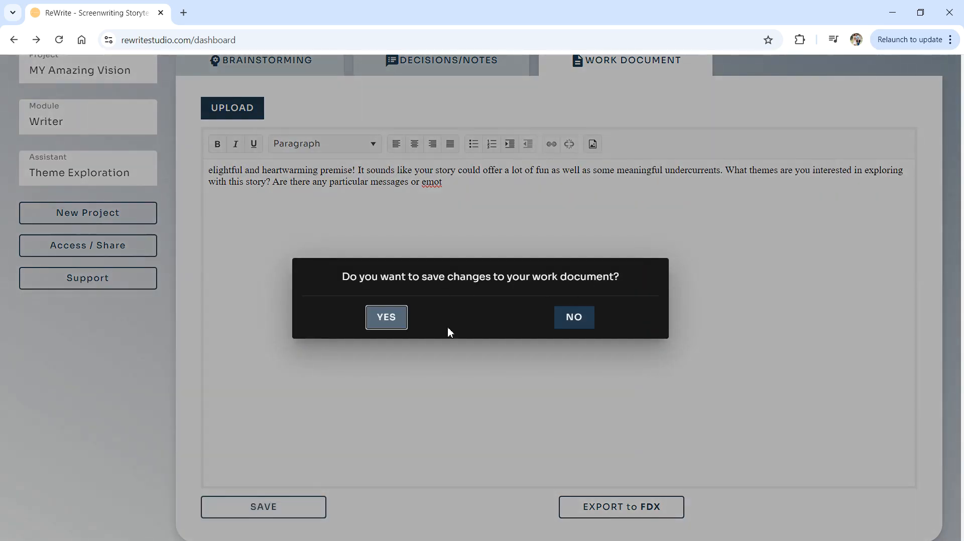
left_click(390, 326)
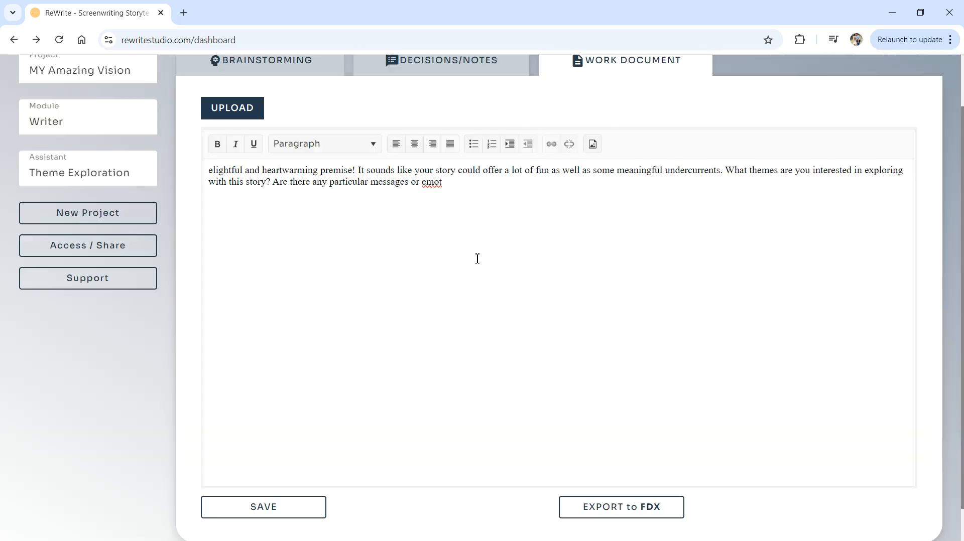
Compare the notes and pasted Work Document text, then return to the brainstorming chat.
left_click(443, 68)
left_click_drag(398, 173, 364, 161)
left_click(601, 68)
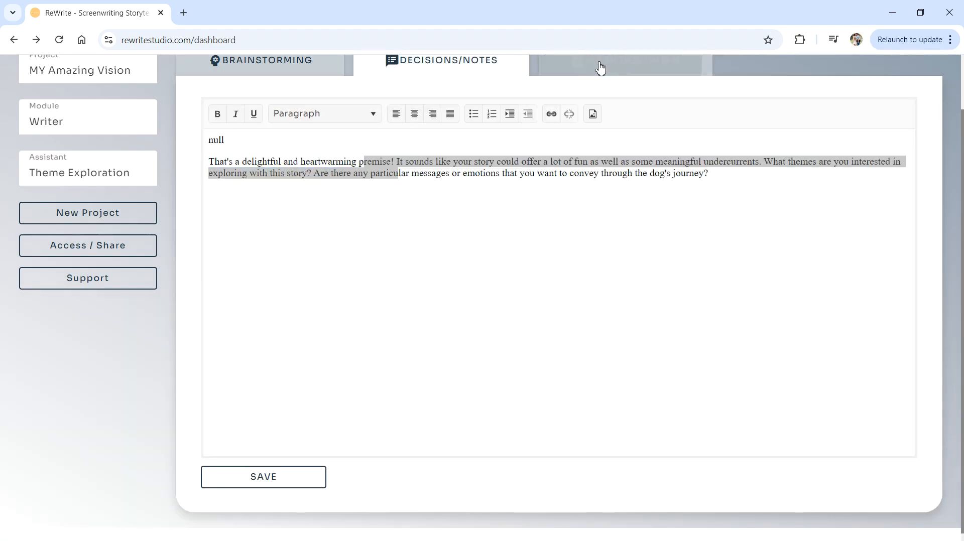
left_click_drag(571, 192, 234, 173)
left_click(270, 175)
left_click(254, 74)
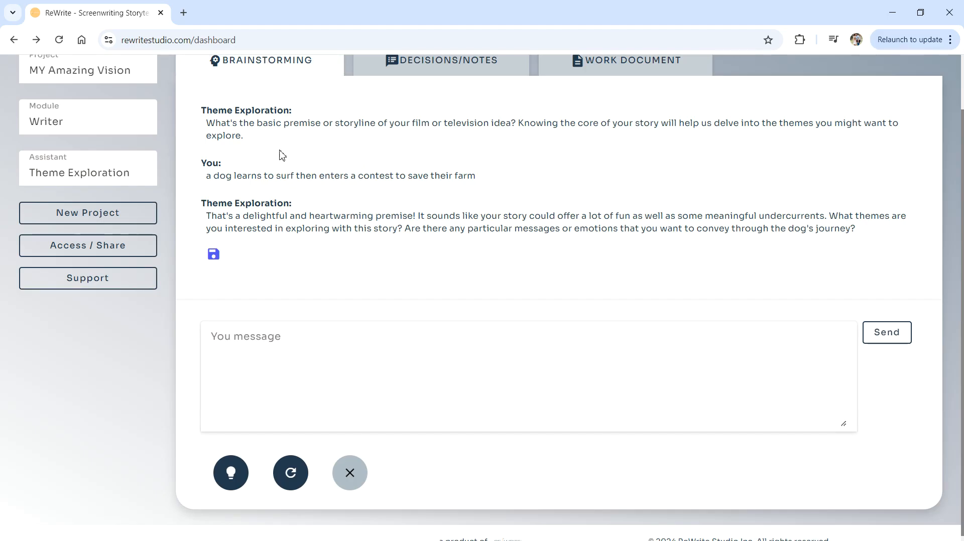
Request a 'Give me a suggestion' theme idea from the assistant, then end the brainstorming chat.
left_click(292, 384)
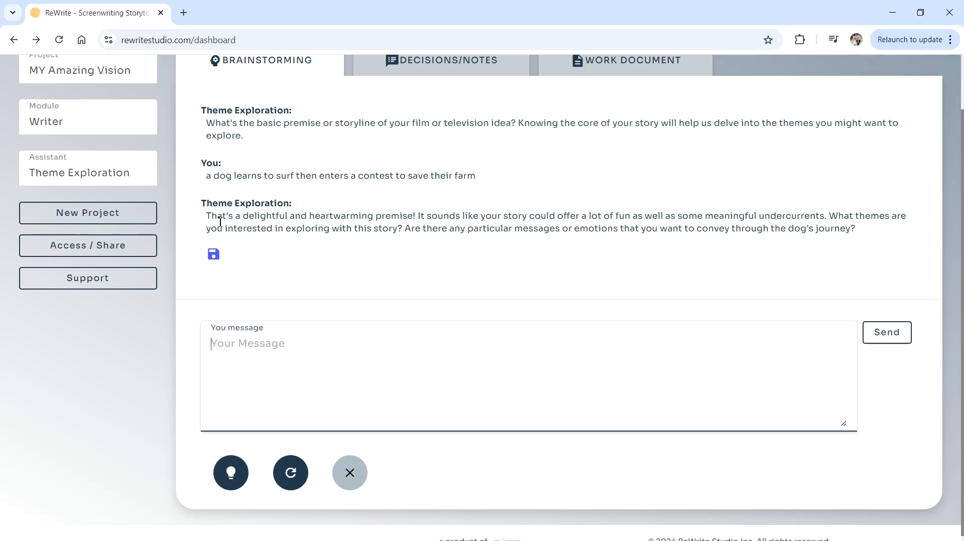
left_click(231, 474)
left_click_drag(198, 312, 366, 309)
left_click(356, 306)
scroll(287, 346, "down", 2)
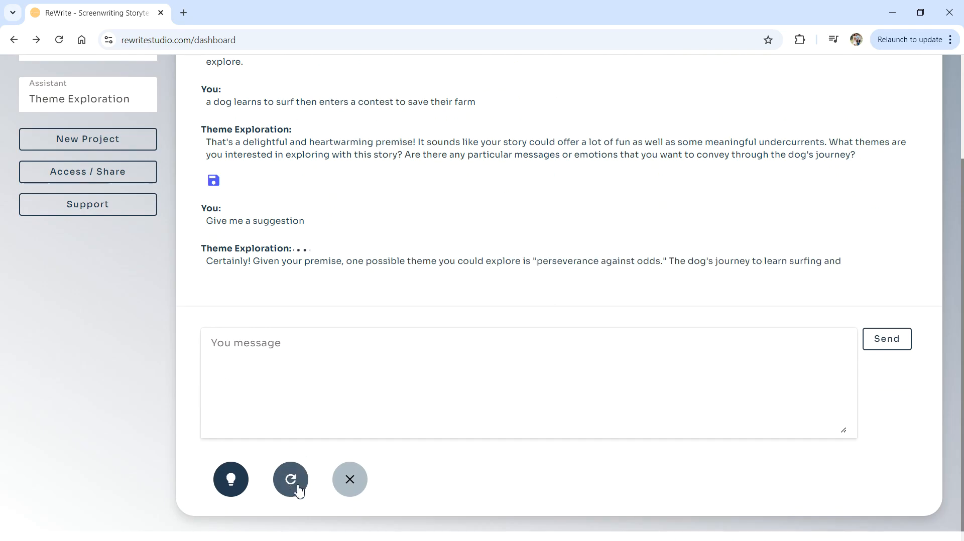
left_click(362, 490)
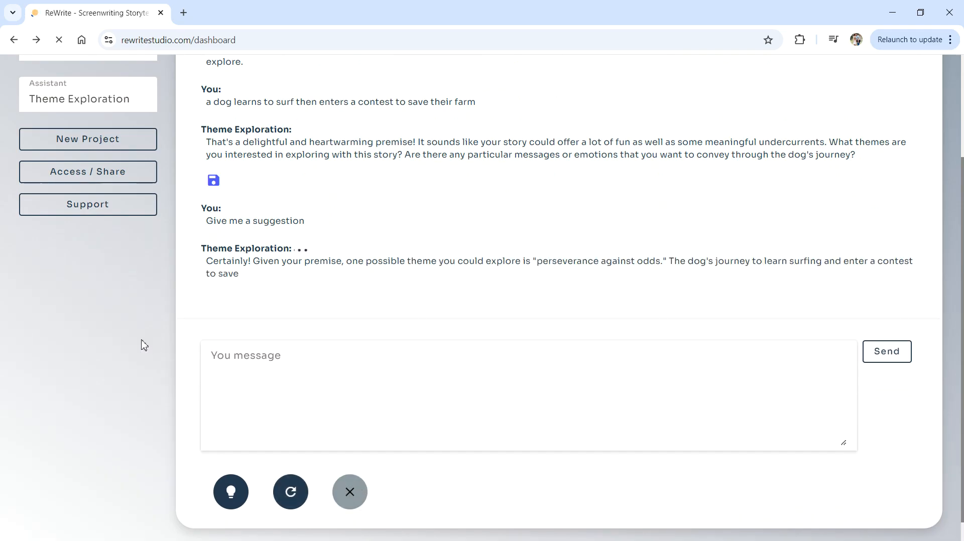